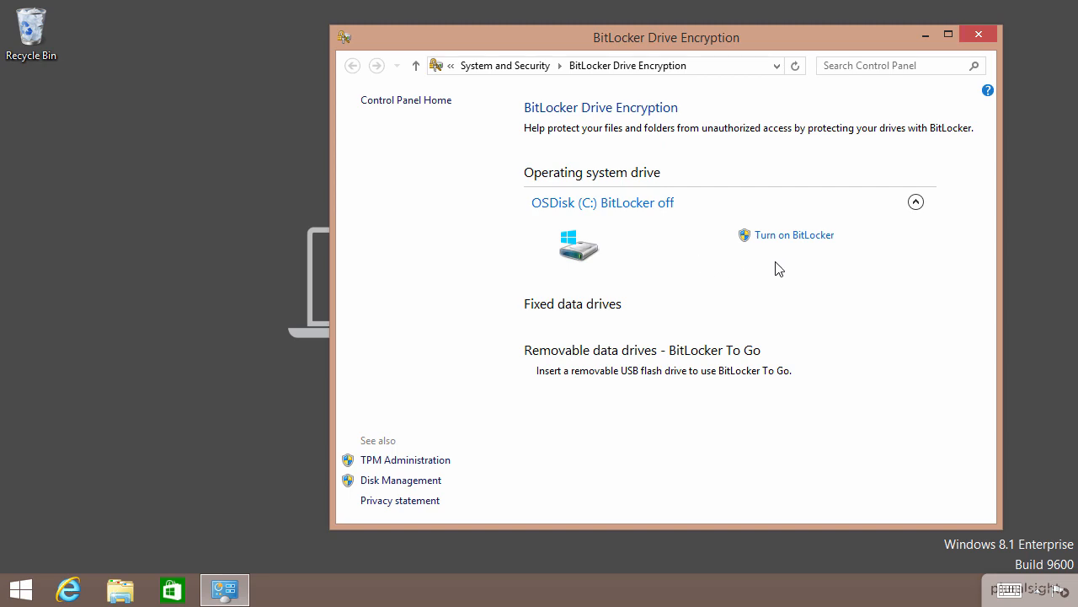
Try to turn on BitLocker for the OSDisk (C:) drive.
{"action": "left_click", "coordinate": [806, 234]}
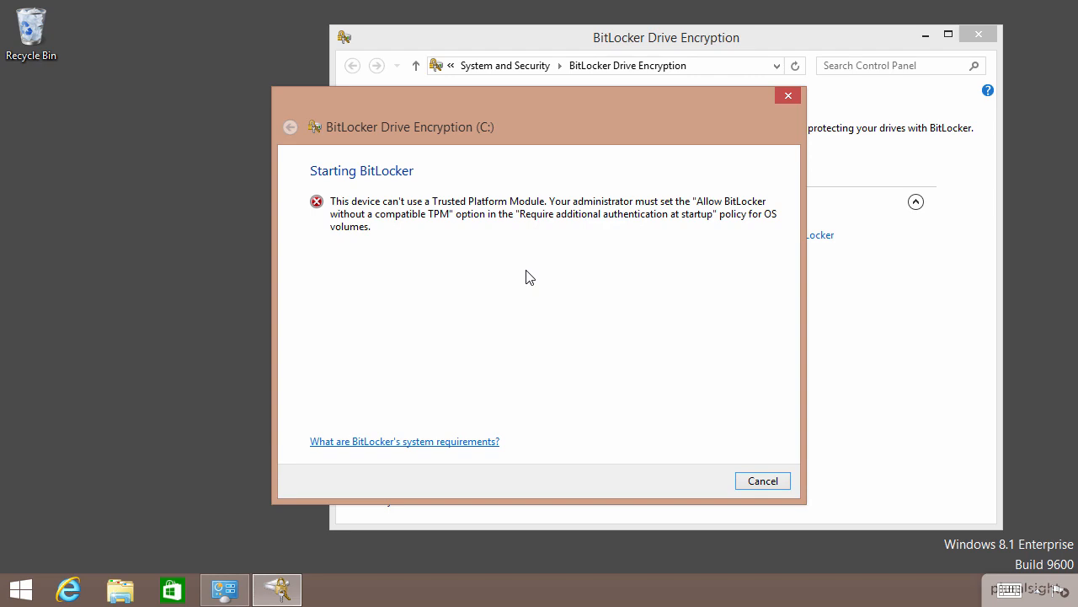
{"action": "left_click", "coordinate": [763, 481]}
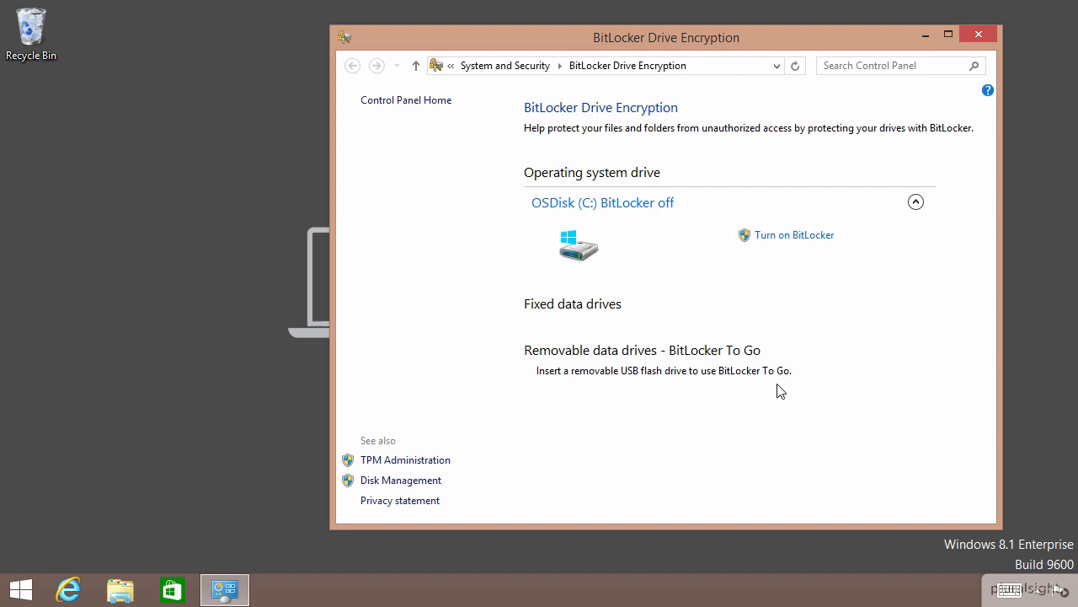
Open the Local Group Policy Editor (gpedit.msc) full screen with a wider policy tree.
{"action": "key", "text": "super+r"}
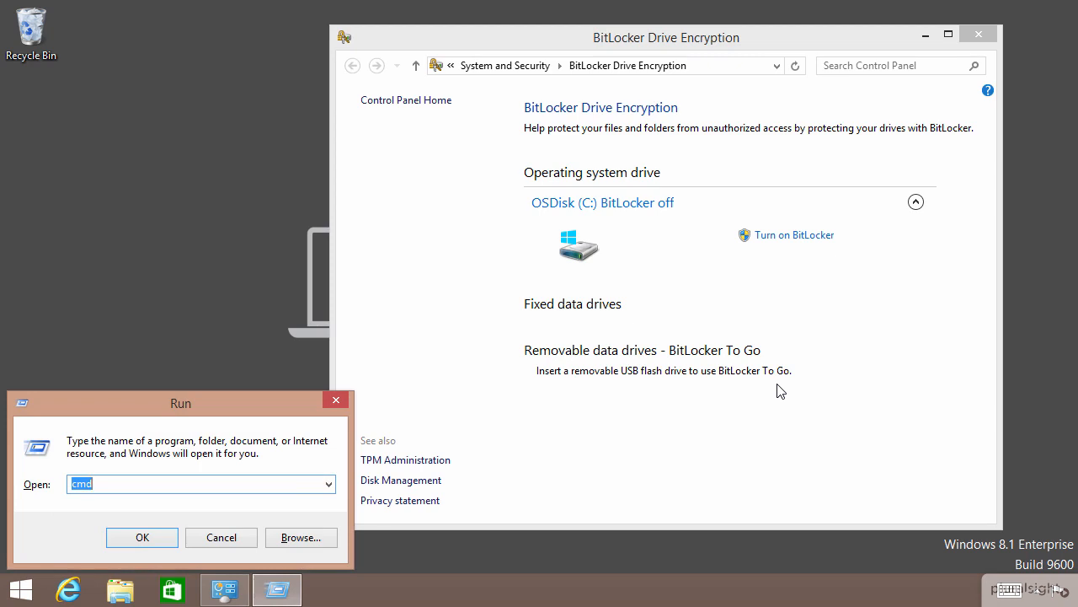
{"action": "type", "text": "gpedit.msc"}
{"action": "key", "text": "Return"}
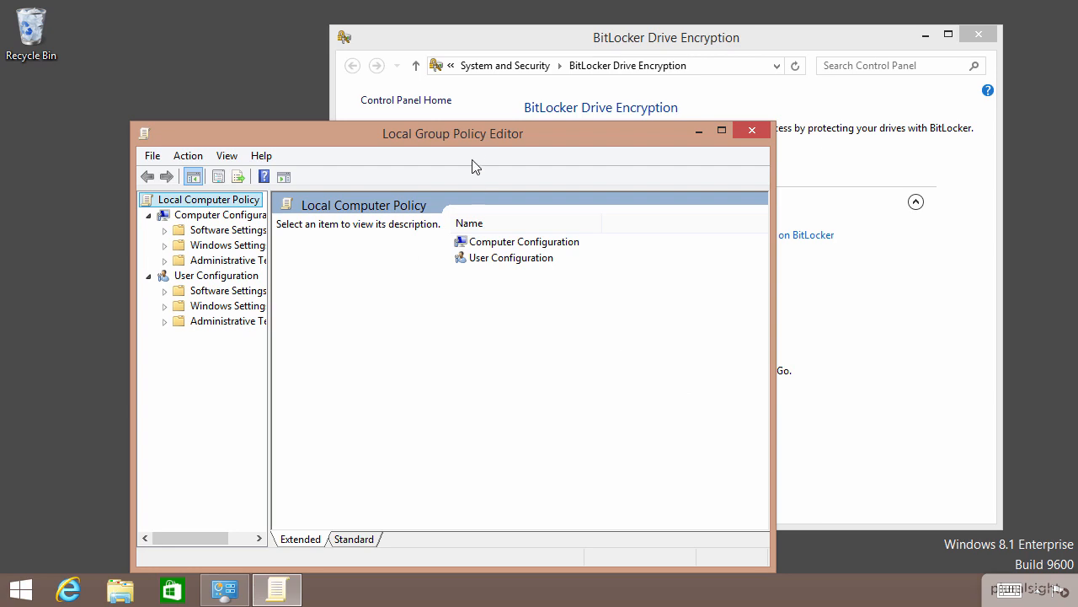
{"action": "double_click", "coordinate": [477, 134]}
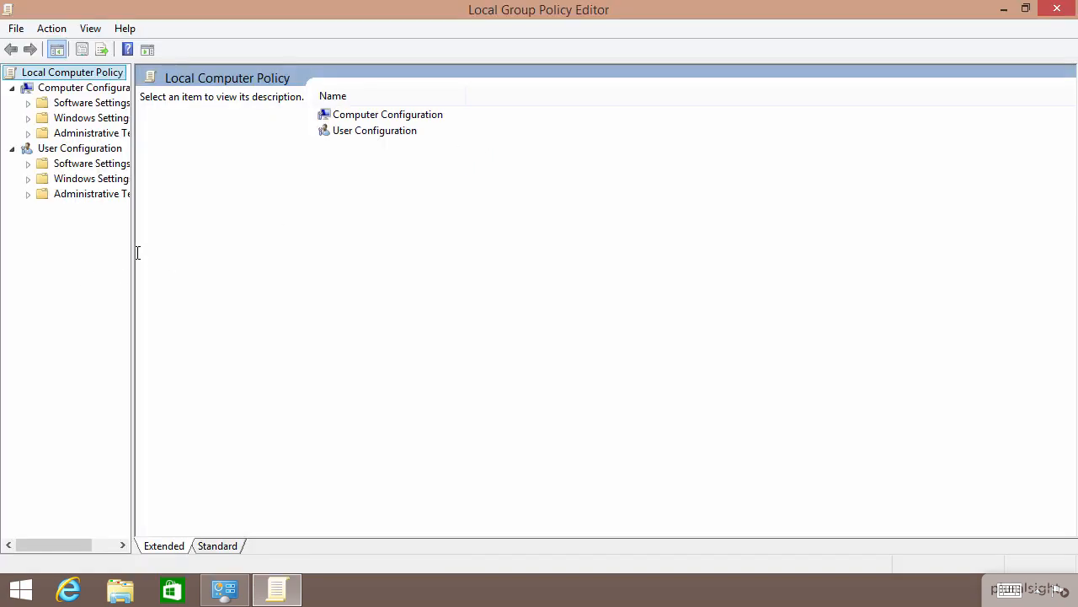
{"action": "left_click_drag", "start_coordinate": [133, 251], "coordinate": [252, 253]}
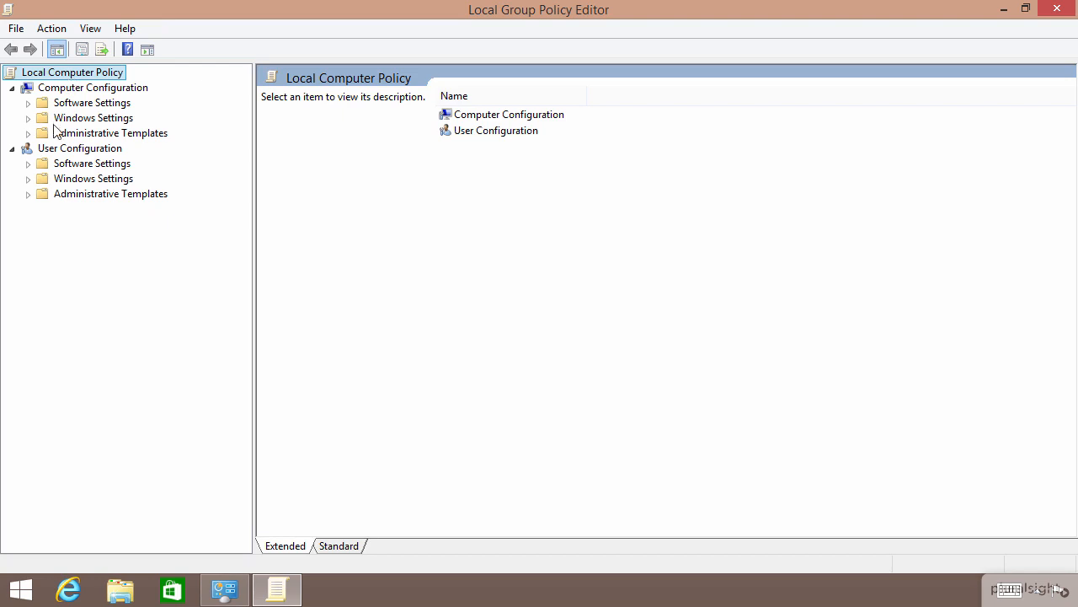
Go to the Operating System Drives policies under Computer Configuration, Administrative Templates, Windows Components, BitLocker Drive Encryption.
{"action": "left_click", "coordinate": [27, 133]}
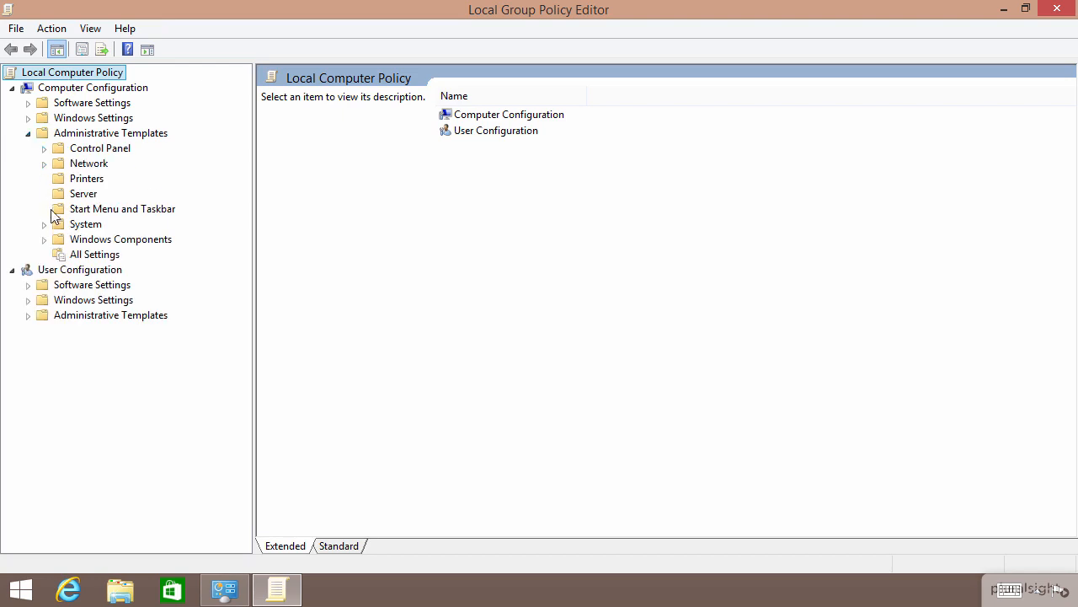
{"action": "left_click", "coordinate": [44, 240]}
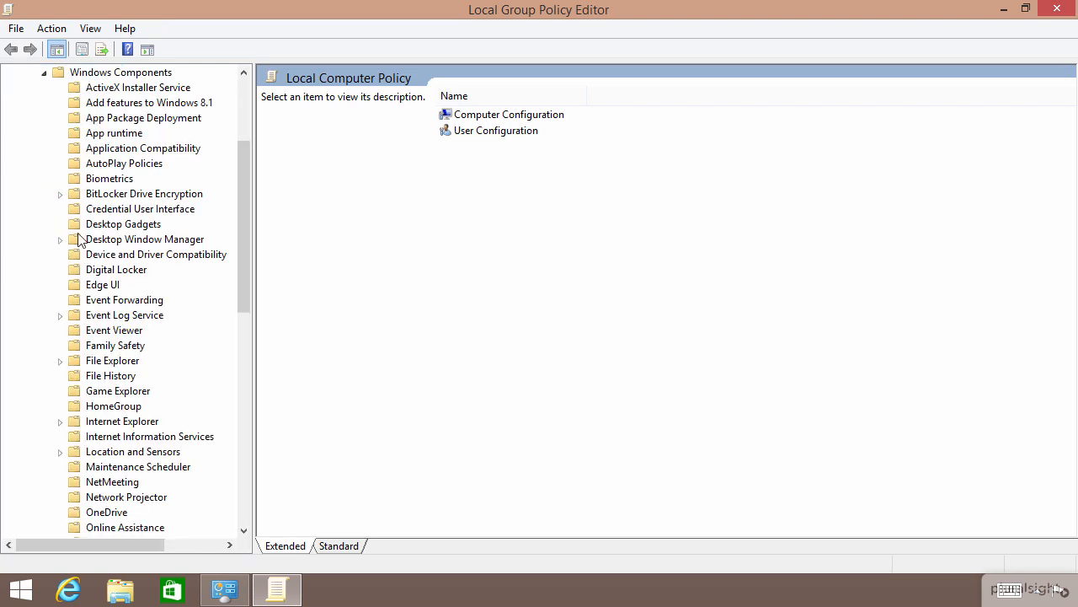
{"action": "left_click", "coordinate": [154, 196]}
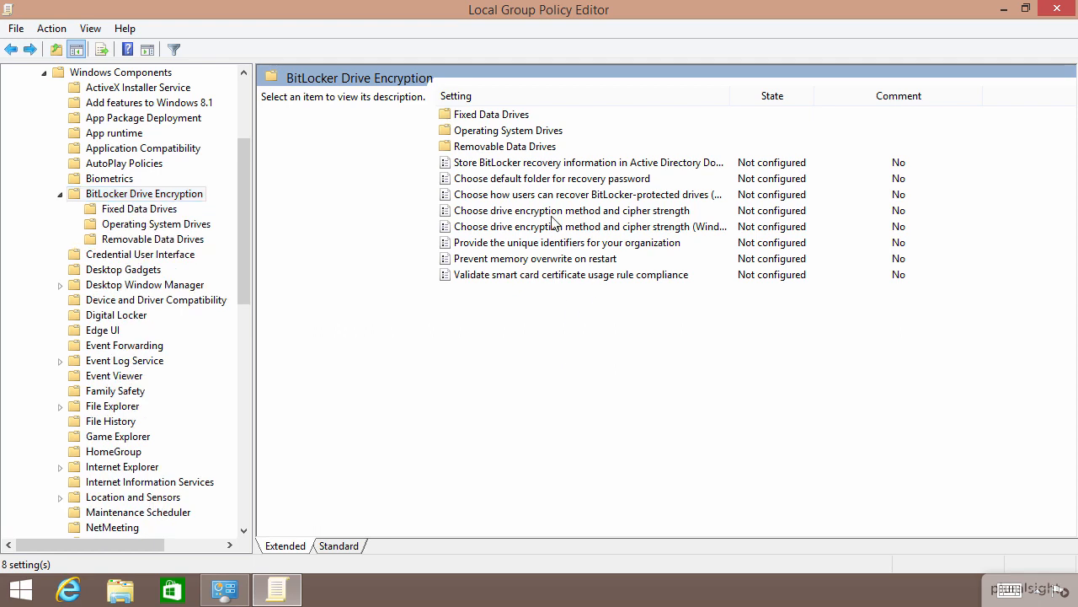
{"action": "double_click", "coordinate": [536, 133]}
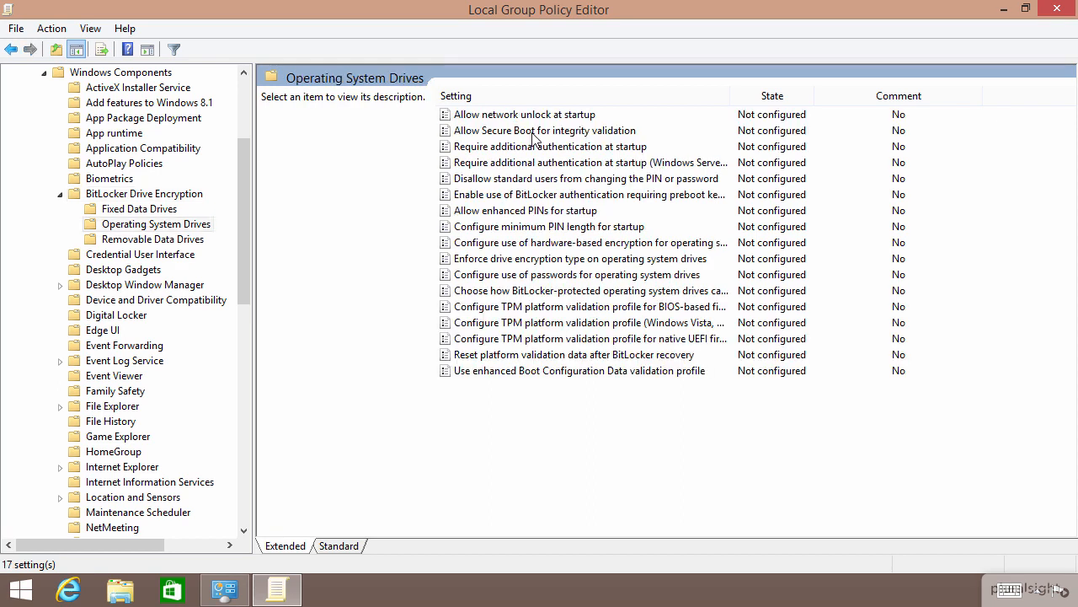
Enable the "Require additional authentication at startup" policy with BitLocker allowed without a compatible TPM.
{"action": "left_click", "coordinate": [547, 149]}
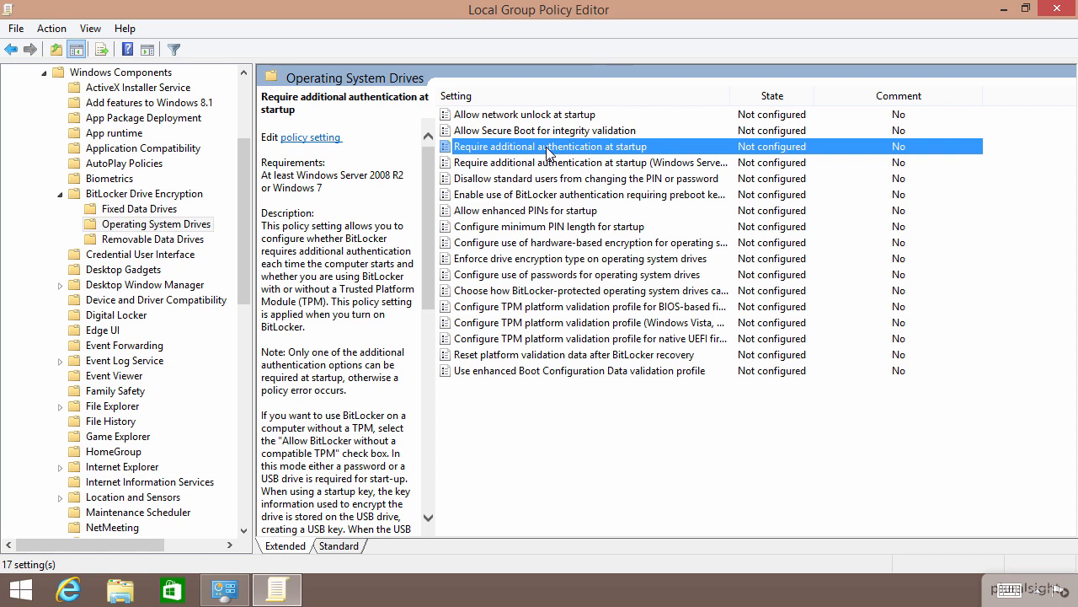
{"action": "double_click", "coordinate": [547, 149]}
{"action": "left_click", "coordinate": [95, 151]}
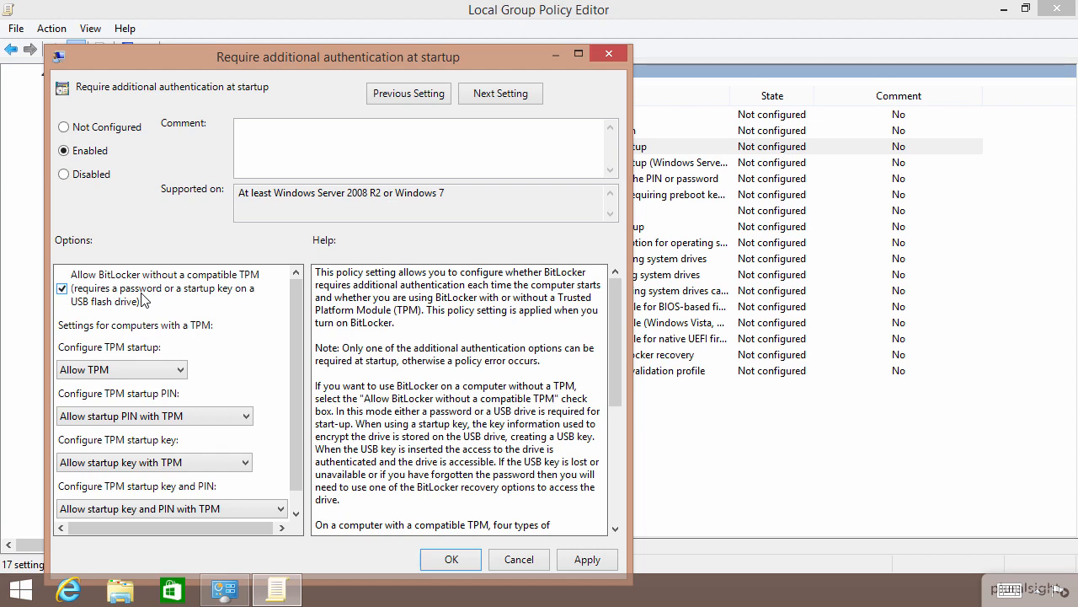
{"action": "left_click", "coordinate": [449, 558]}
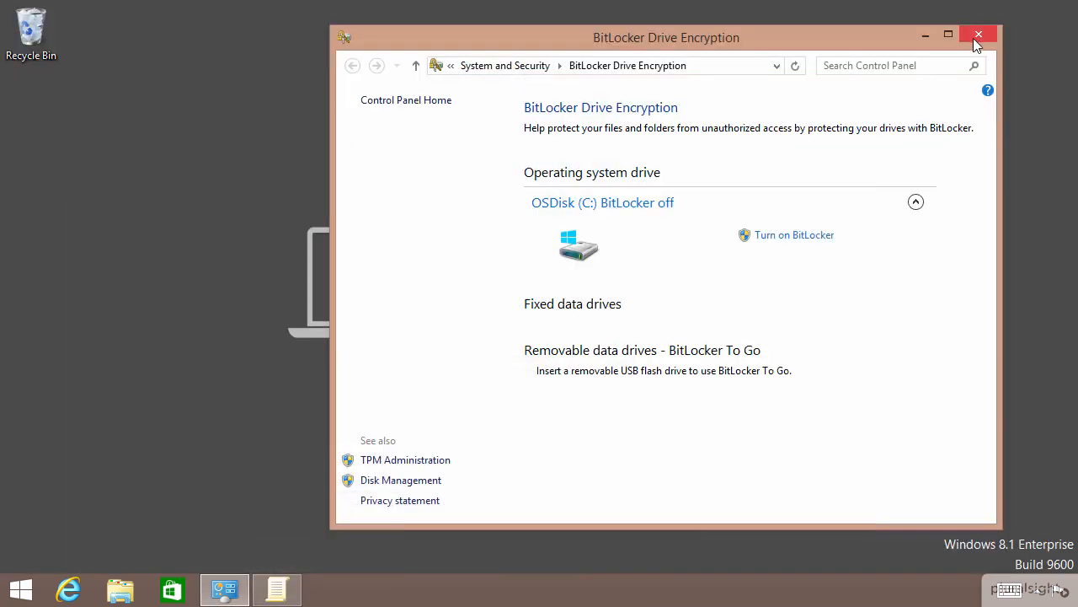
Close the BitLocker Drive Encryption window and reopen it by searching for "bit" and choosing Manage BitLocker.
{"action": "left_click", "coordinate": [977, 35]}
{"action": "key", "text": "super"}
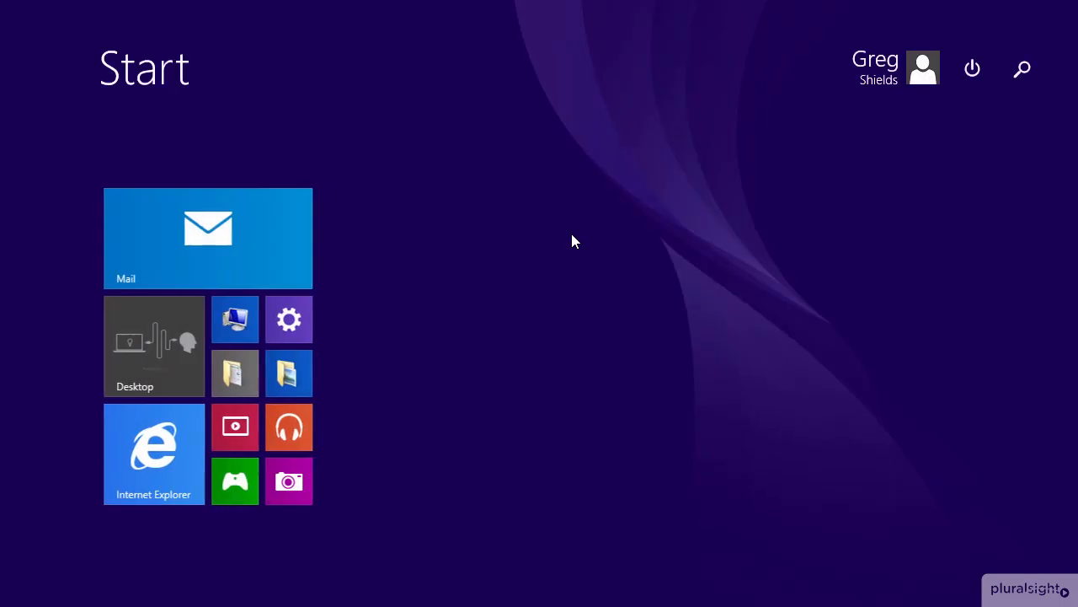
{"action": "type", "text": "bit"}
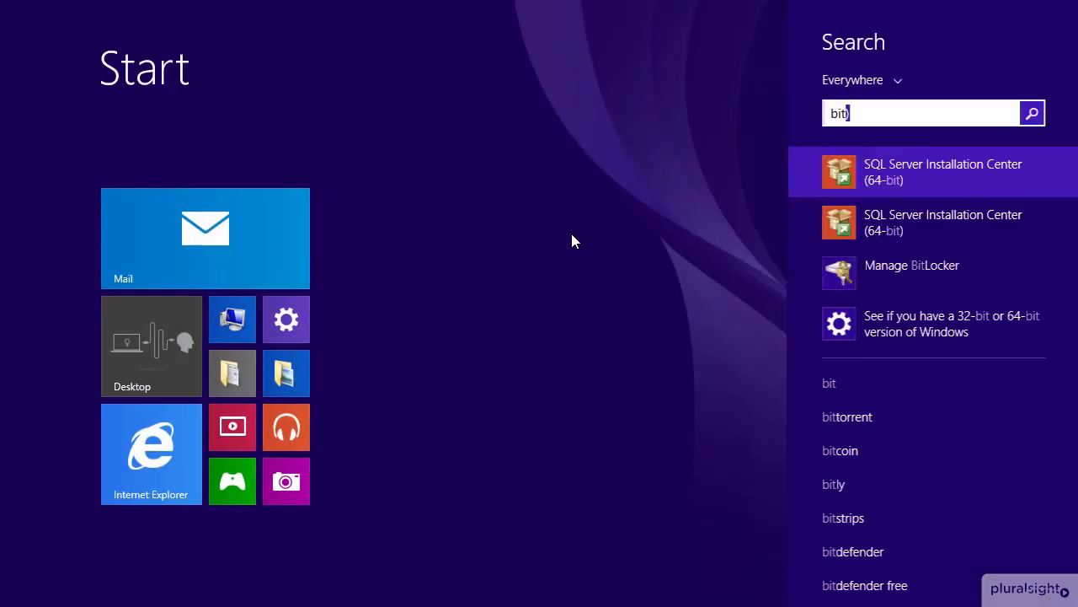
{"action": "left_click", "coordinate": [900, 271]}
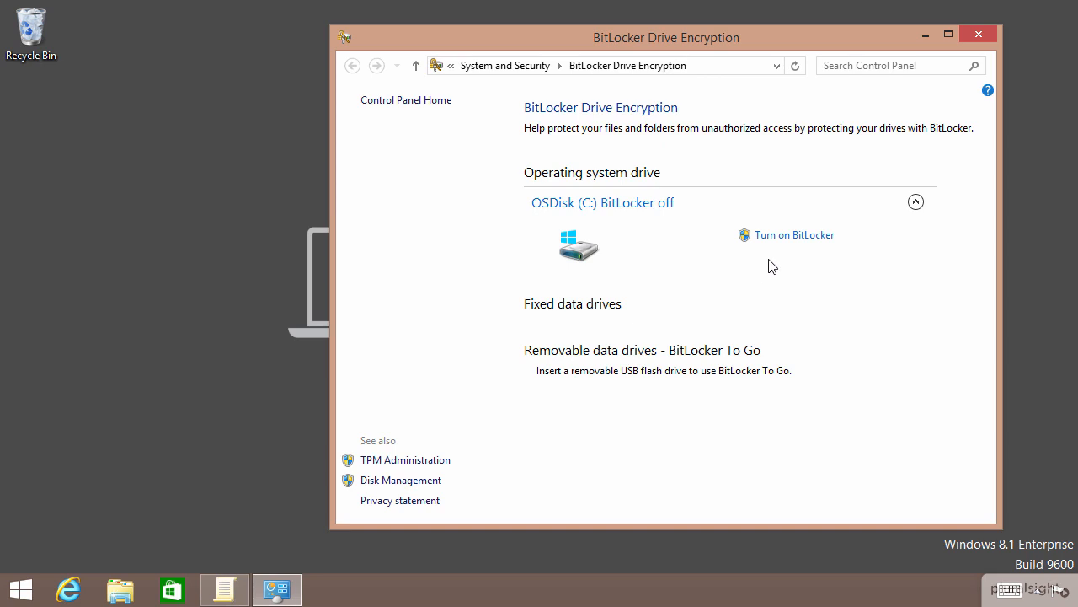
Turn on BitLocker for the C: drive, choose unlocking by password at startup, and enter and confirm the unlock password.
{"action": "left_click", "coordinate": [791, 237]}
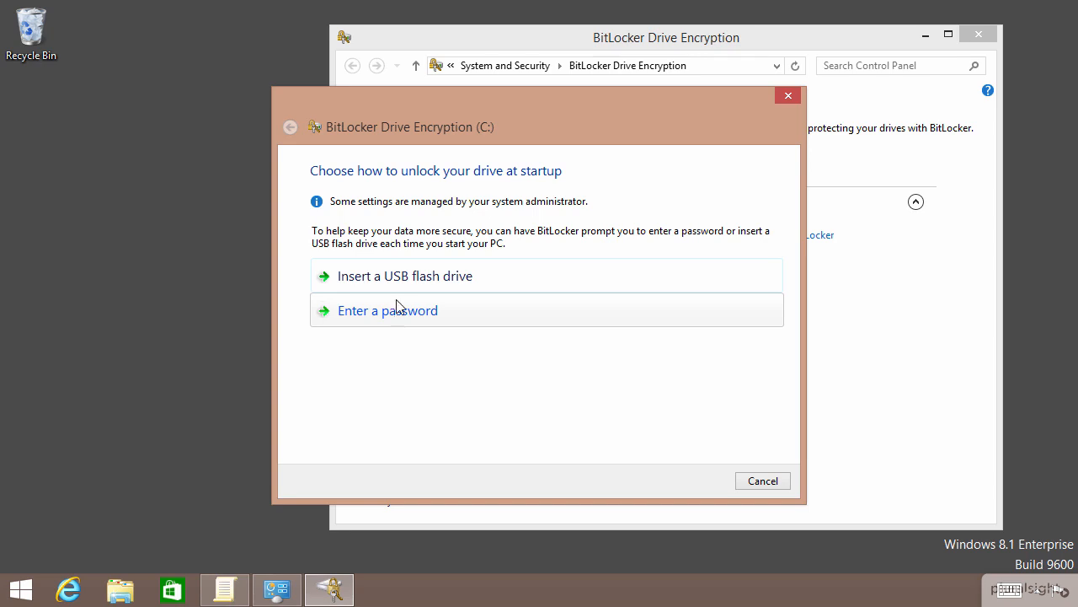
{"action": "left_click", "coordinate": [396, 310]}
{"action": "type", "text": "••••••••"}
{"action": "key", "text": "Tab"}
{"action": "type", "text": "••••••••"}
{"action": "left_click", "coordinate": [685, 482]}
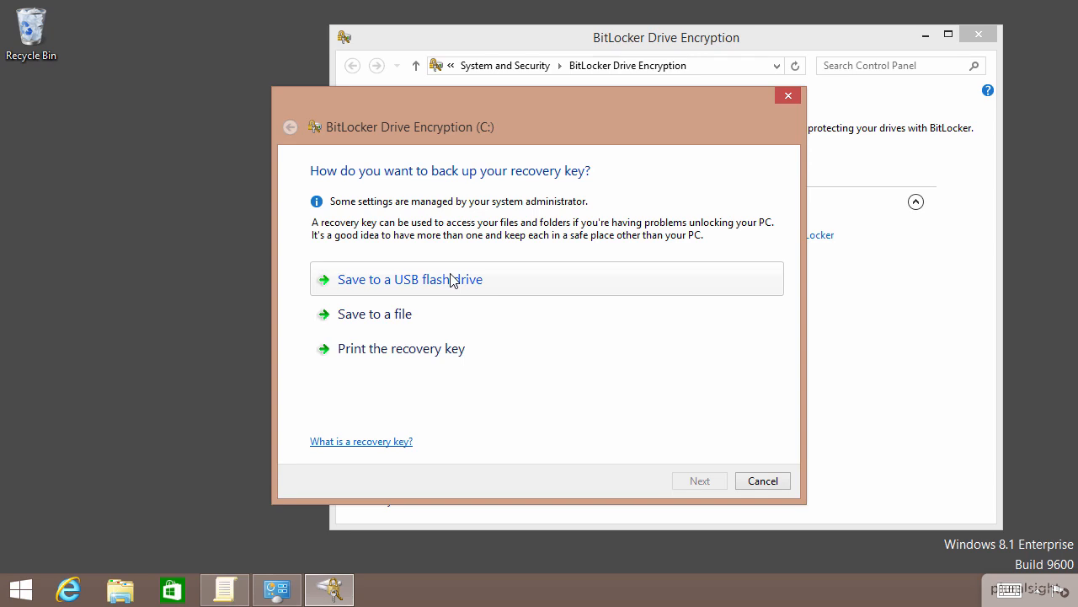
Choose to back up the recovery key to a file and try saving it on the Desktop.
{"action": "left_click", "coordinate": [469, 320]}
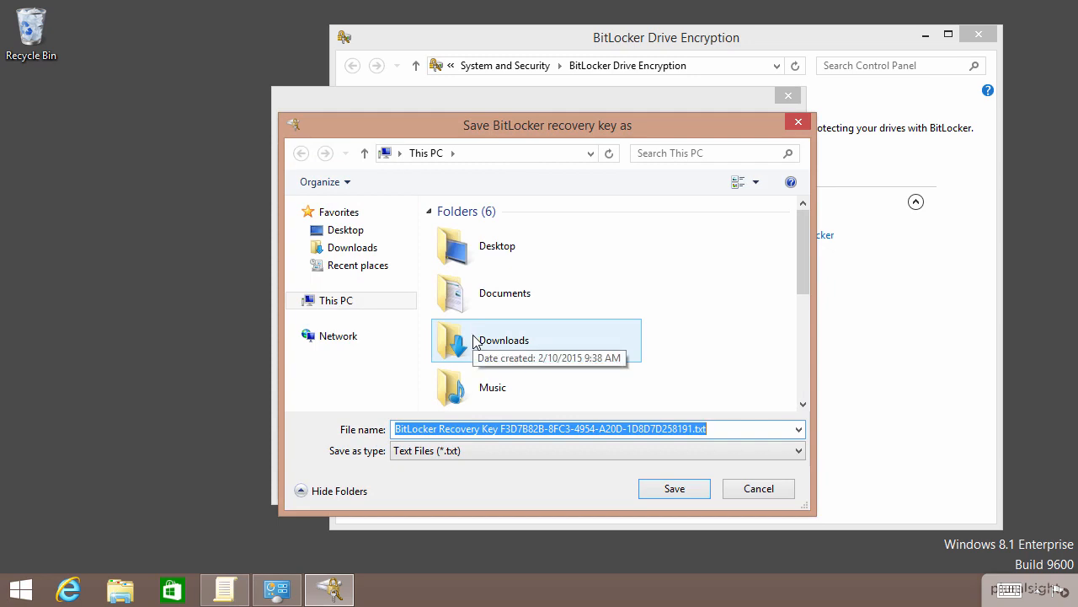
{"action": "left_click", "coordinate": [347, 230]}
{"action": "left_click", "coordinate": [684, 489]}
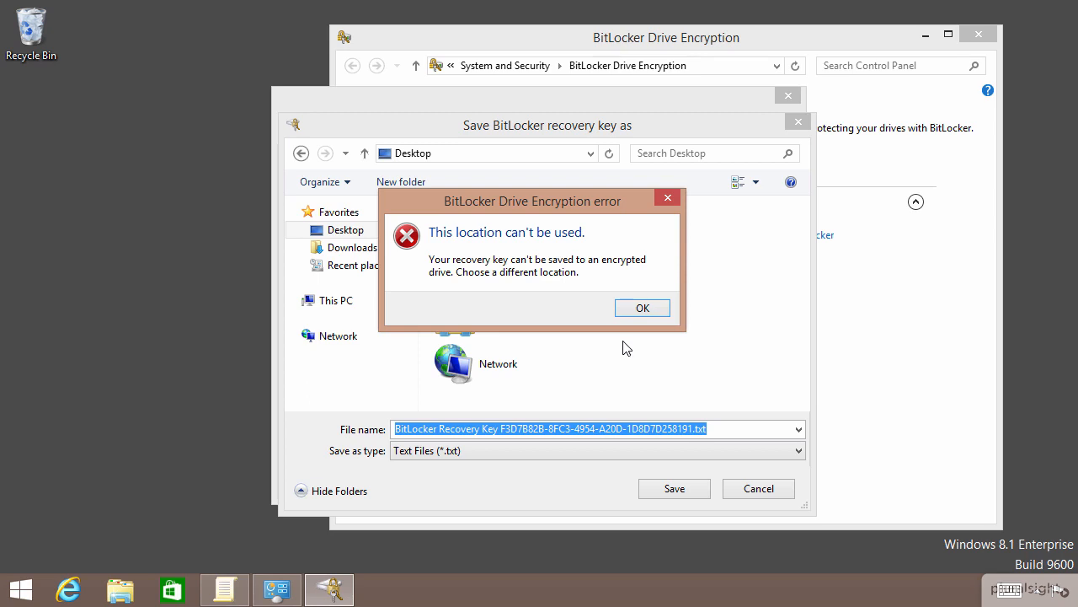
{"action": "left_click", "coordinate": [644, 309]}
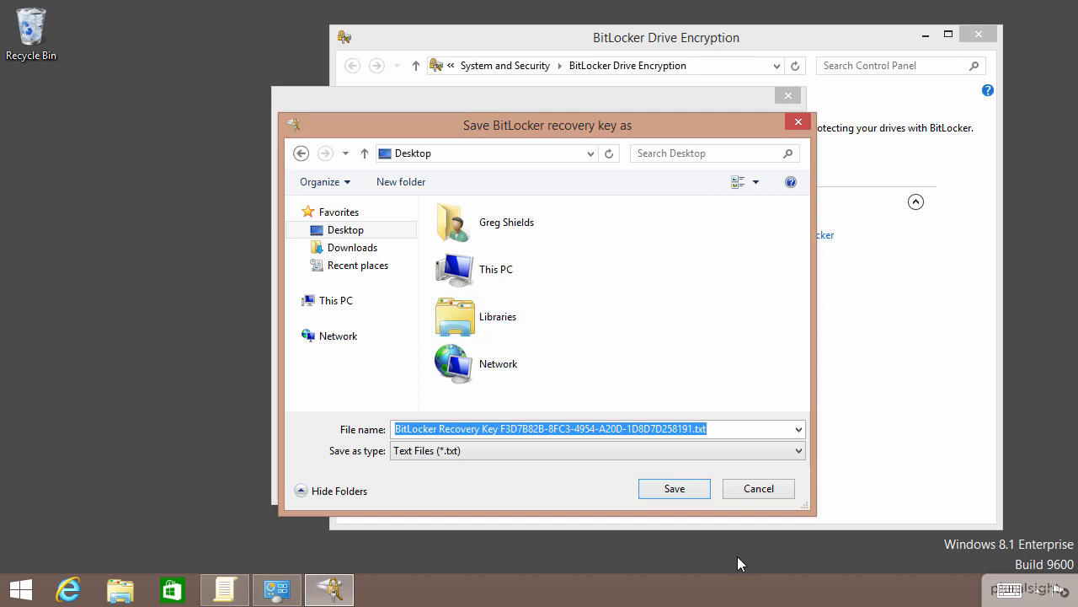
Save the recovery key to the network location \\dc\c$\key.txt and continue to the encryption options.
{"action": "key", "text": "BackSpace"}
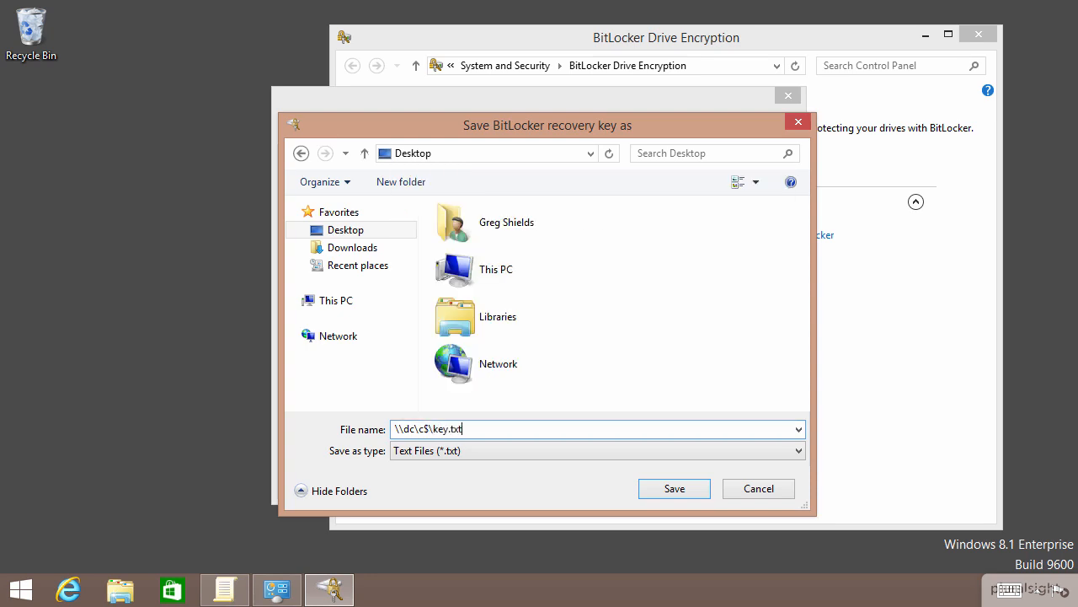
{"action": "left_click", "coordinate": [651, 489]}
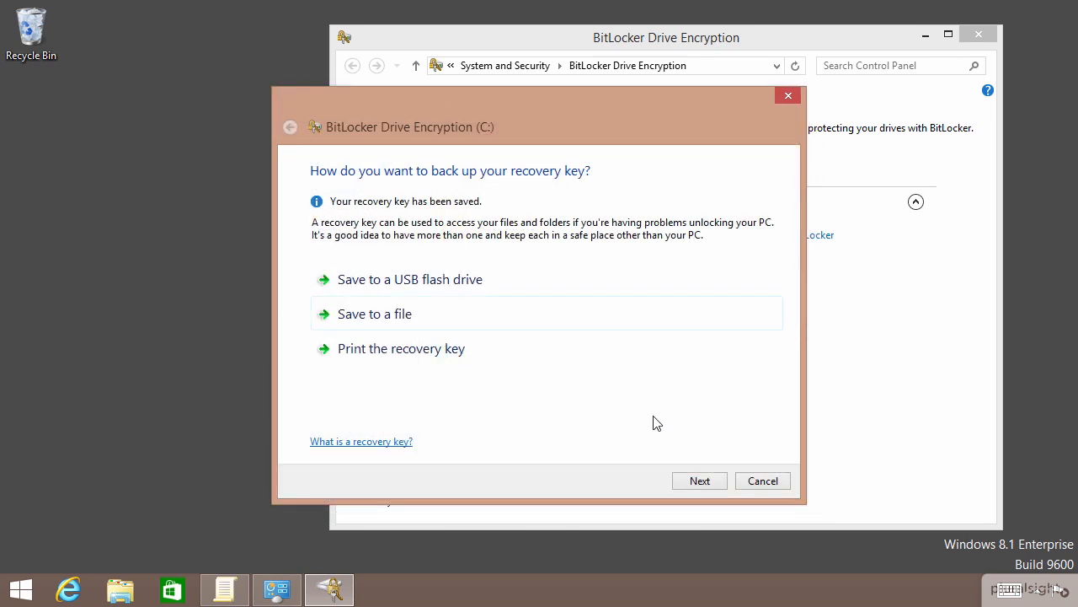
{"action": "left_click", "coordinate": [697, 482]}
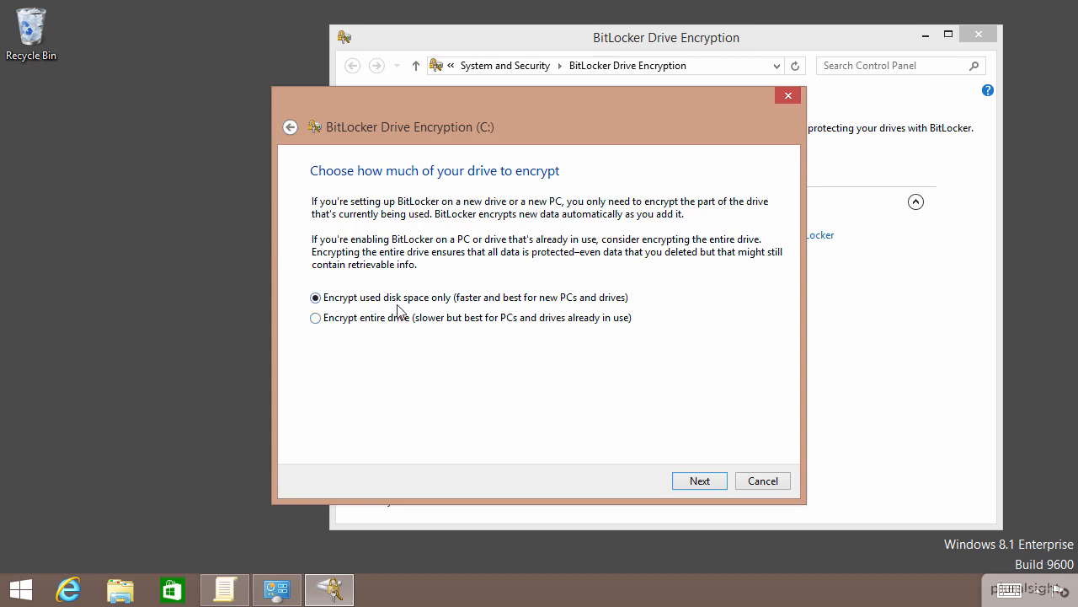
Accept encrypting used disk space only and turn off the BitLocker system check.
{"action": "left_click", "coordinate": [705, 481]}
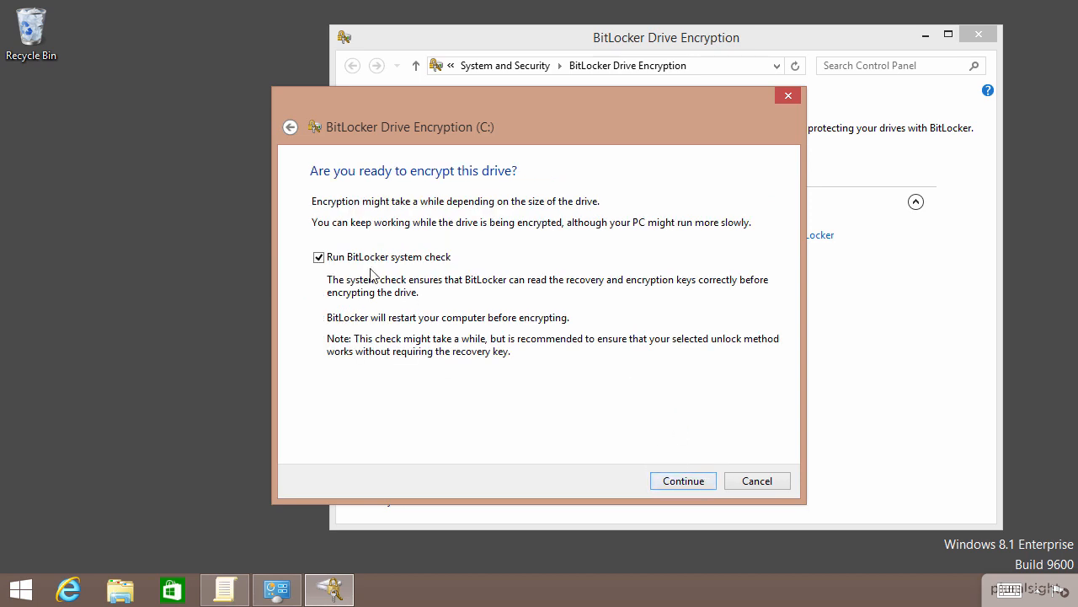
{"action": "left_click", "coordinate": [427, 258]}
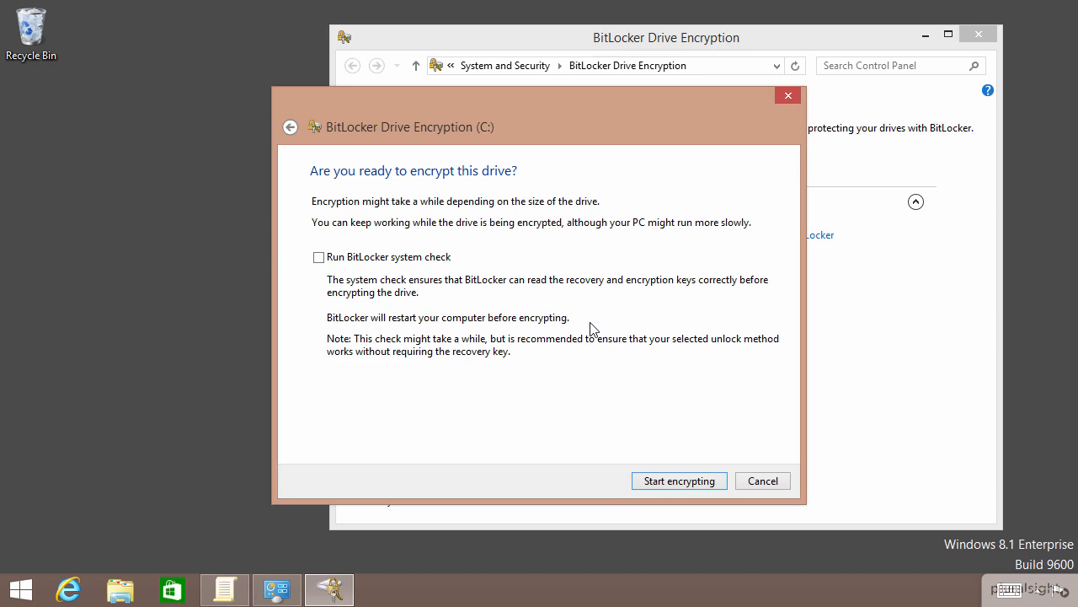